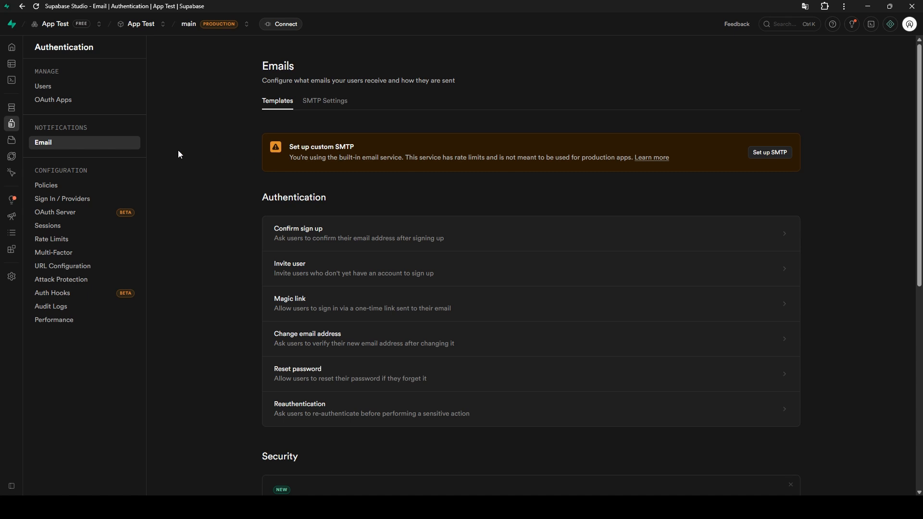
# - Enable custom SMTP in the authentication email's SMTP settings and review the sender and provider fields
pyautogui.moveTo(12, 128)
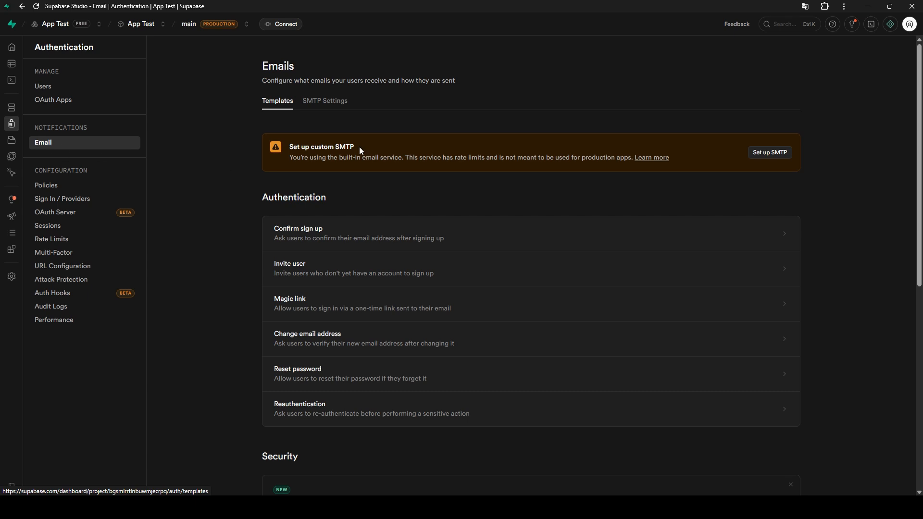
pyautogui.click(321, 102)
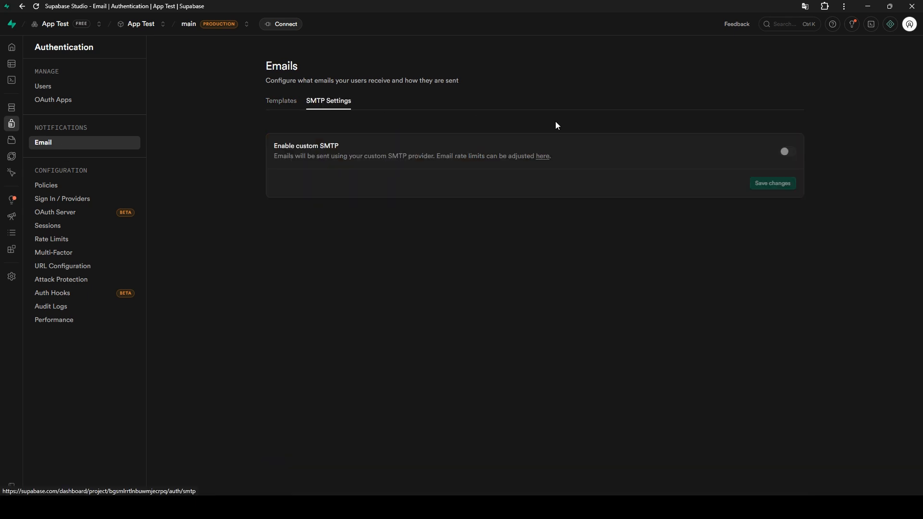
pyautogui.click(785, 152)
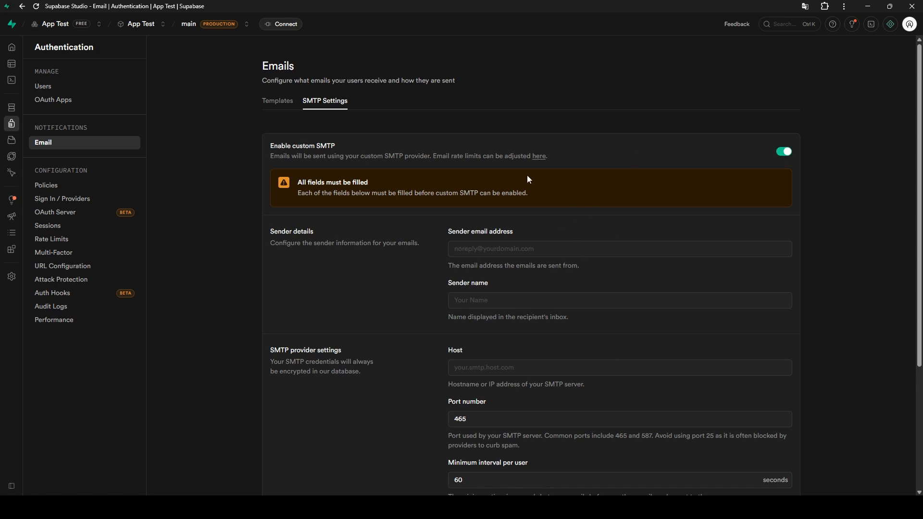
pyautogui.scroll(-2, 493, 206)
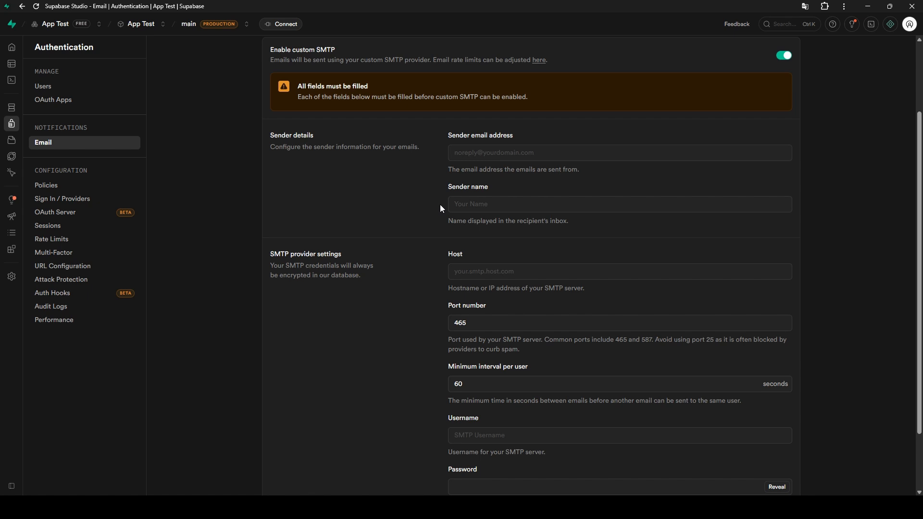
pyautogui.scroll(-2, 419, 302)
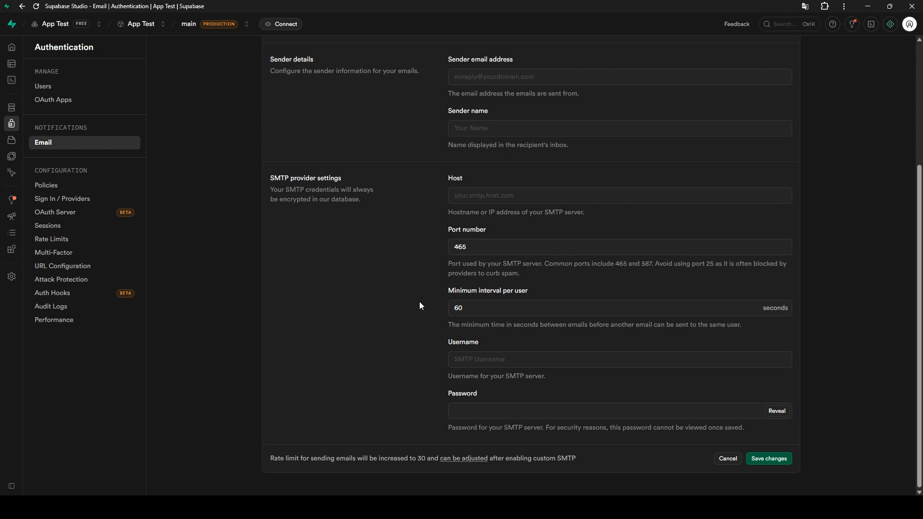
# - Switch to the MailerSend dashboard, check the emails-sent usage and start adding a domain
pyautogui.hotkey('alt', 'Tab')
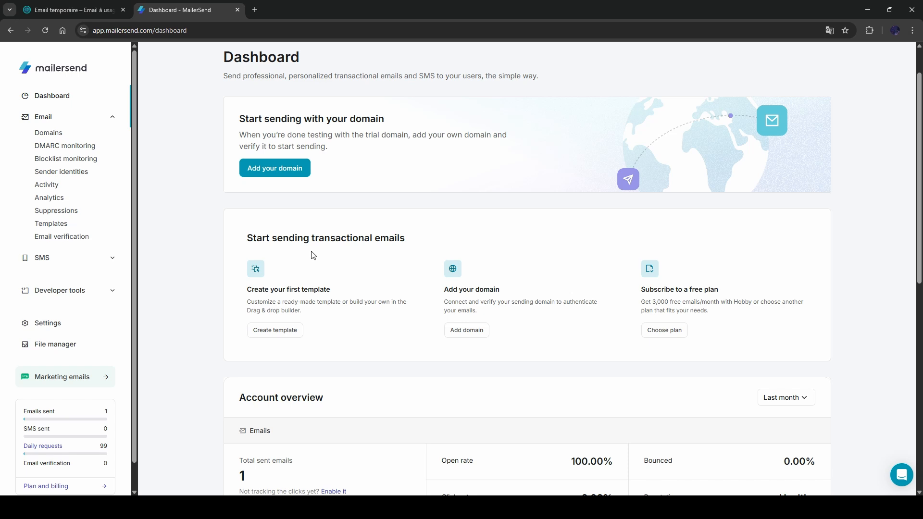
pyautogui.scroll(-2, 116, 409)
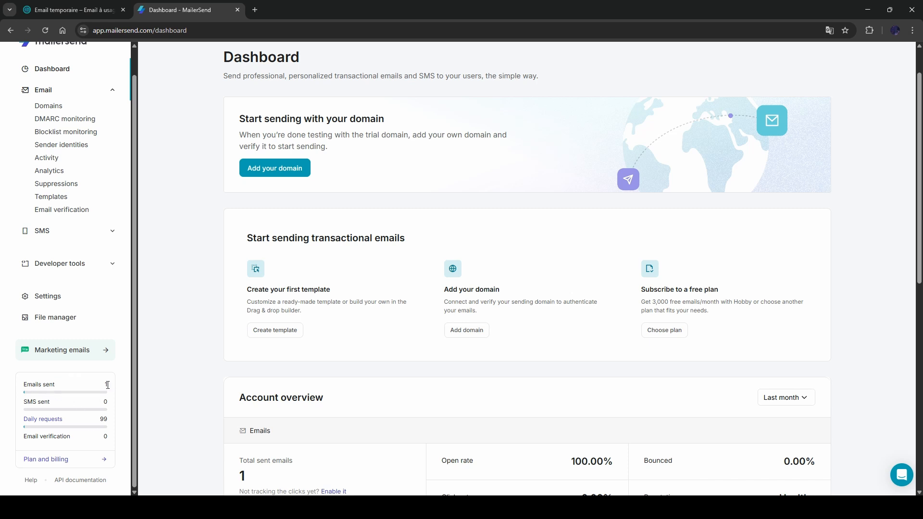
pyautogui.moveTo(95, 394)
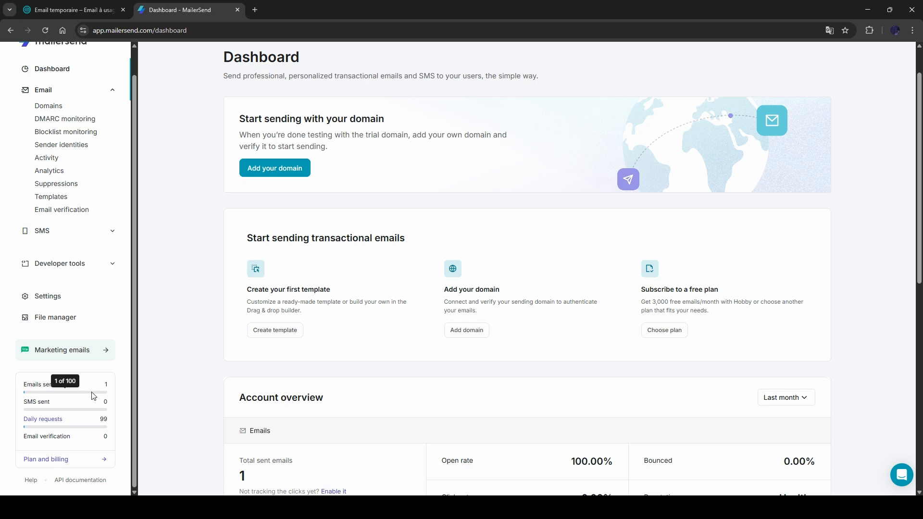
pyautogui.click(467, 330)
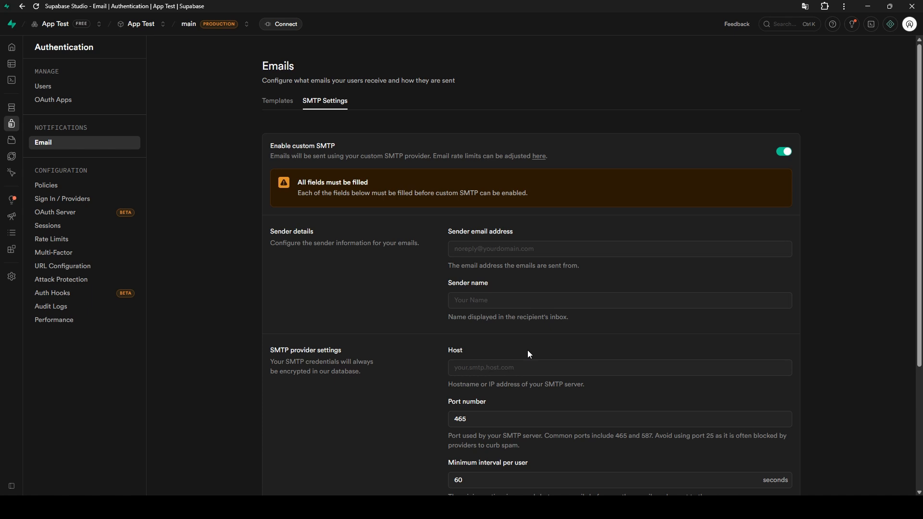
pyautogui.scroll(-1, 528, 354)
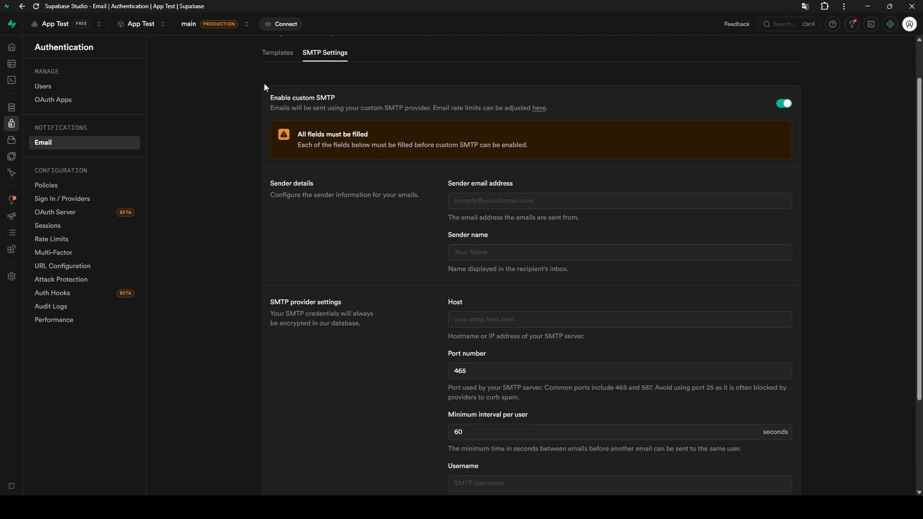
pyautogui.scroll(-3, 702, 429)
pyautogui.scroll(4, 293, 325)
pyautogui.scroll(-4, 674, 212)
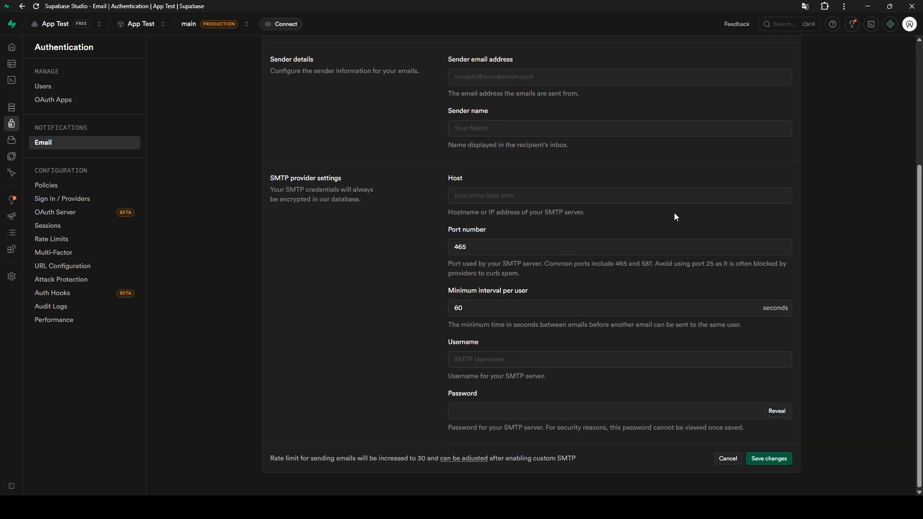
pyautogui.scroll(1, 688, 291)
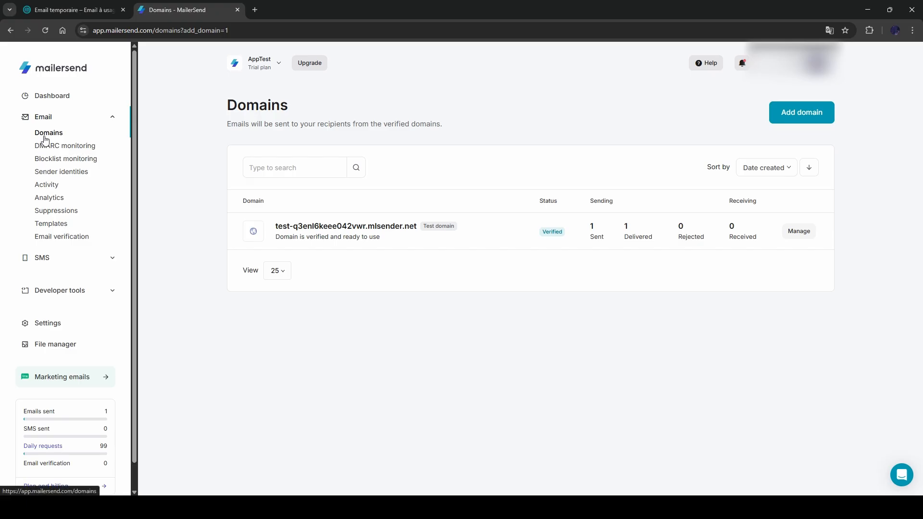
# - Open the verified test domain in MailerSend and show the credentials of its AppTest SMTP user
pyautogui.click(45, 136)
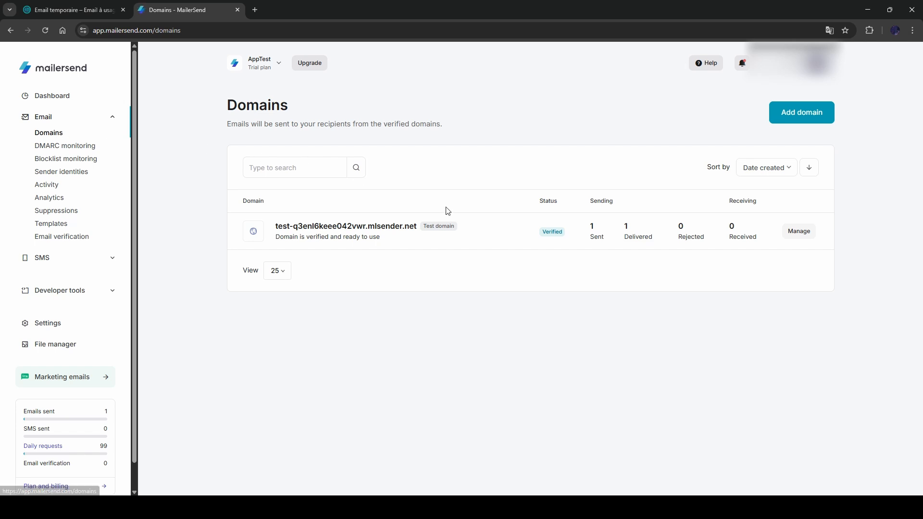
pyautogui.click(806, 234)
pyautogui.scroll(-5, 750, 244)
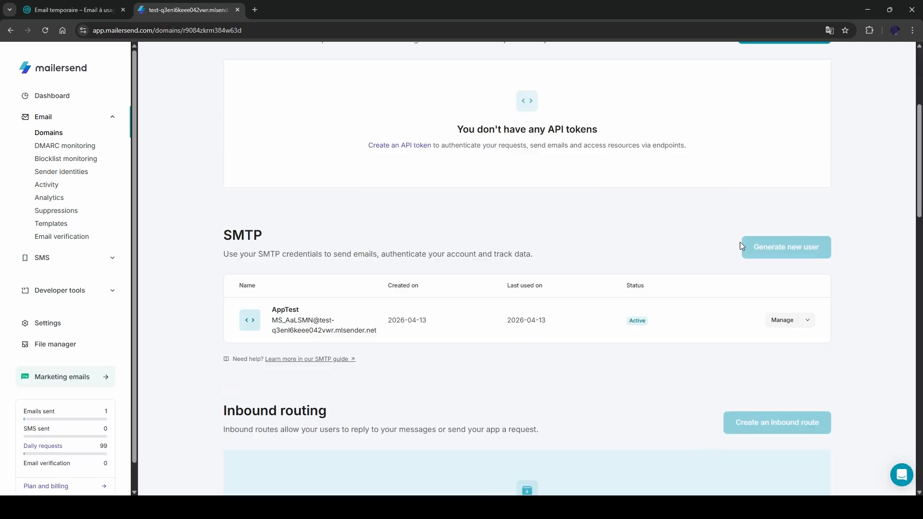
pyautogui.moveTo(222, 214); pyautogui.dragTo(282, 219)
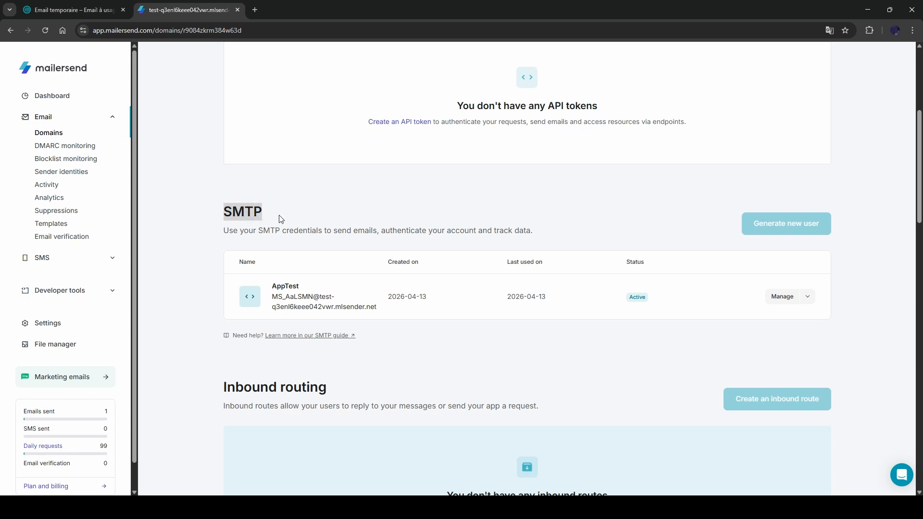
pyautogui.click(281, 220)
pyautogui.click(782, 297)
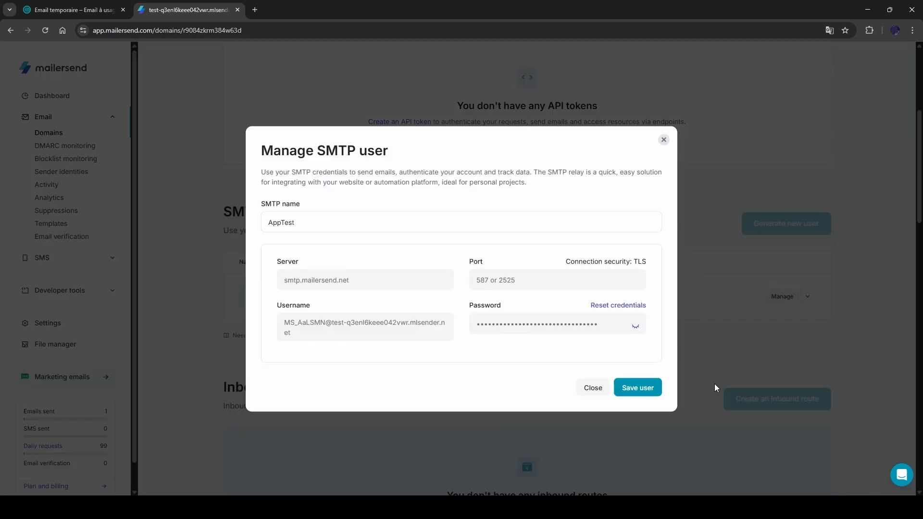
# - Copy the MailerSend SMTP username into Supabase's sender email address, replacing the part before the @ with noreply
pyautogui.hotkey('alt', 'Tab')
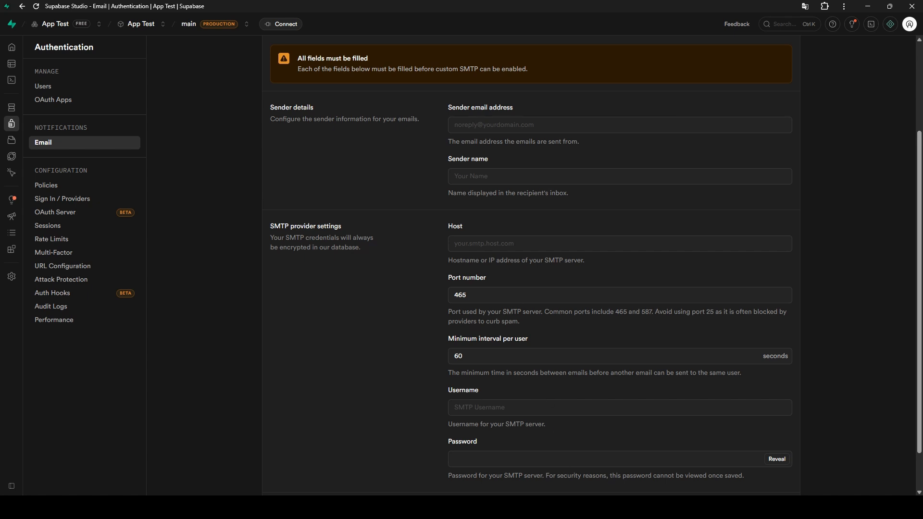
pyautogui.hotkey('alt', 'Tab')
pyautogui.doubleClick(329, 324)
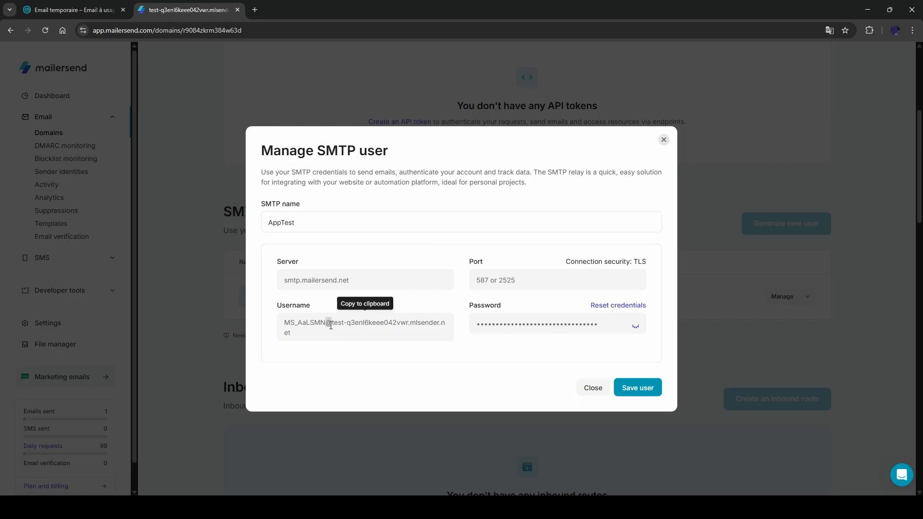
pyautogui.moveTo(329, 324); pyautogui.dragTo(336, 332)
pyautogui.click(336, 331)
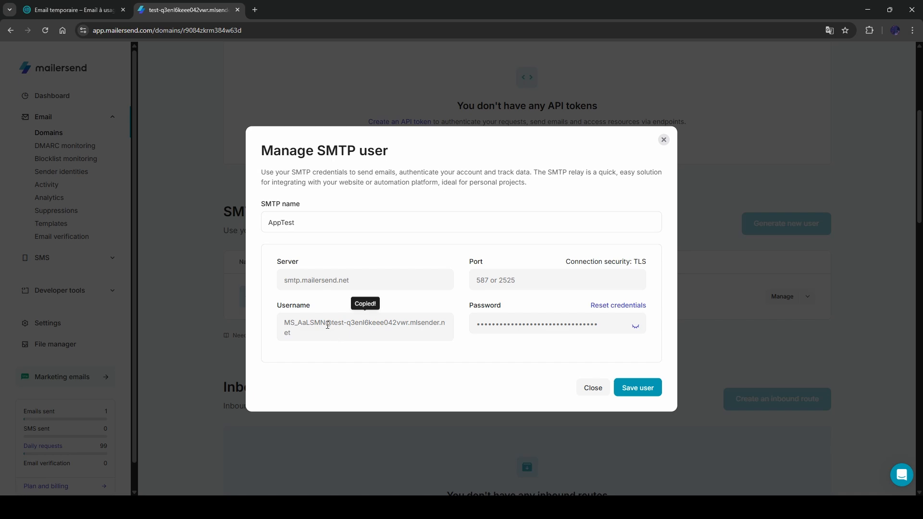
pyautogui.hotkey('alt', 'Tab')
pyautogui.hotkey('ctrl', 'v')
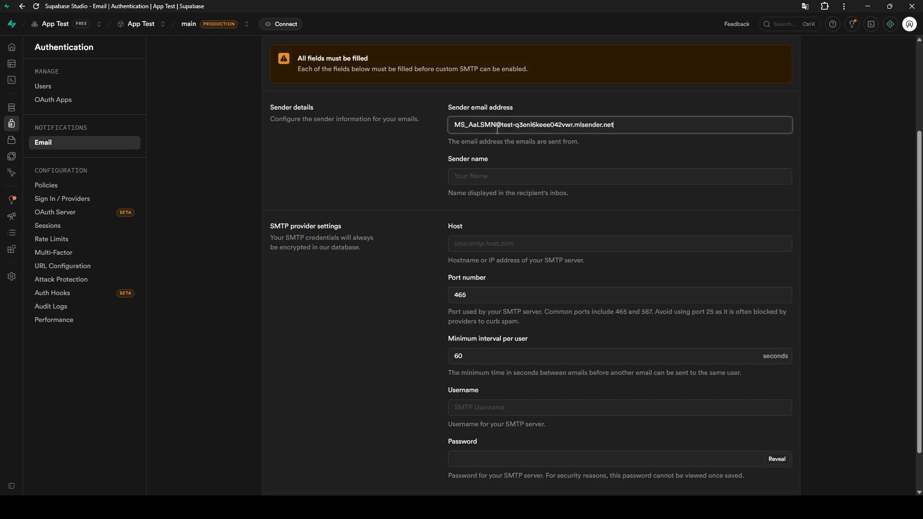
pyautogui.moveTo(497, 126); pyautogui.dragTo(432, 132)
pyautogui.write('norepl')
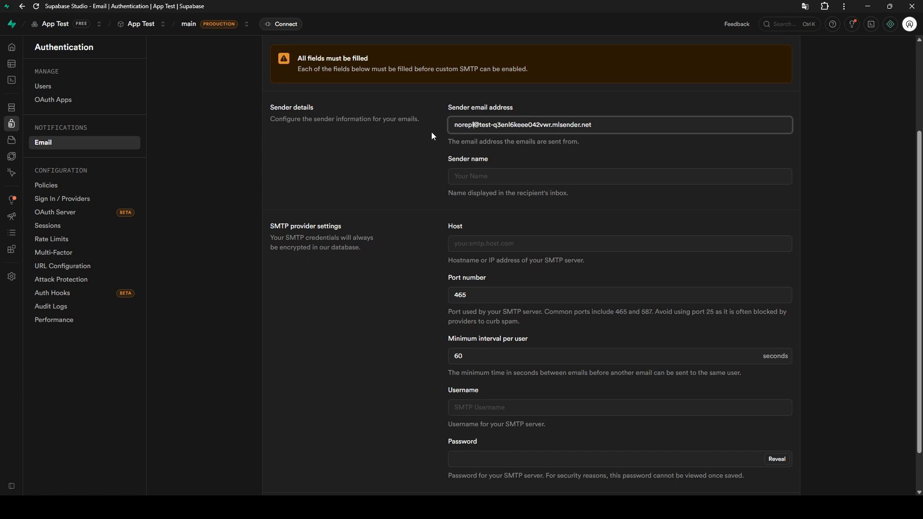
pyautogui.write('y')
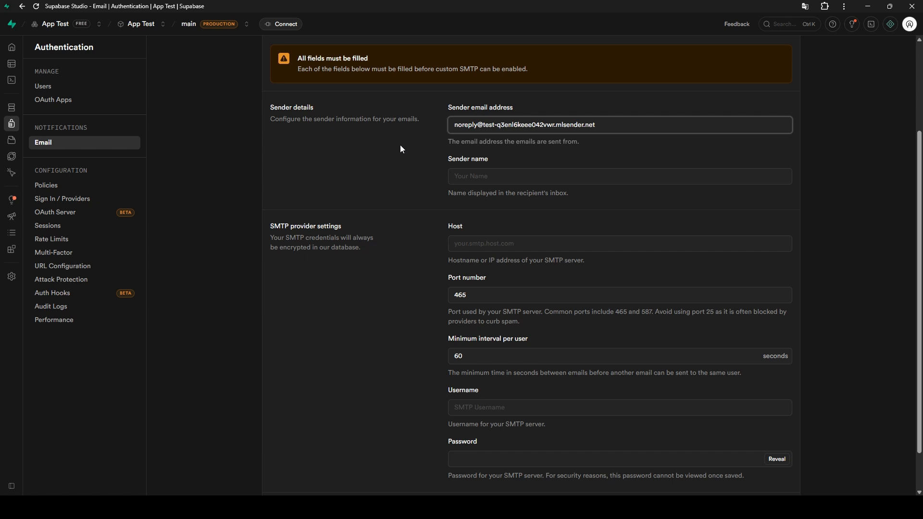
# - Set the sender name to FlutterFlow Pratique
pyautogui.click(494, 176)
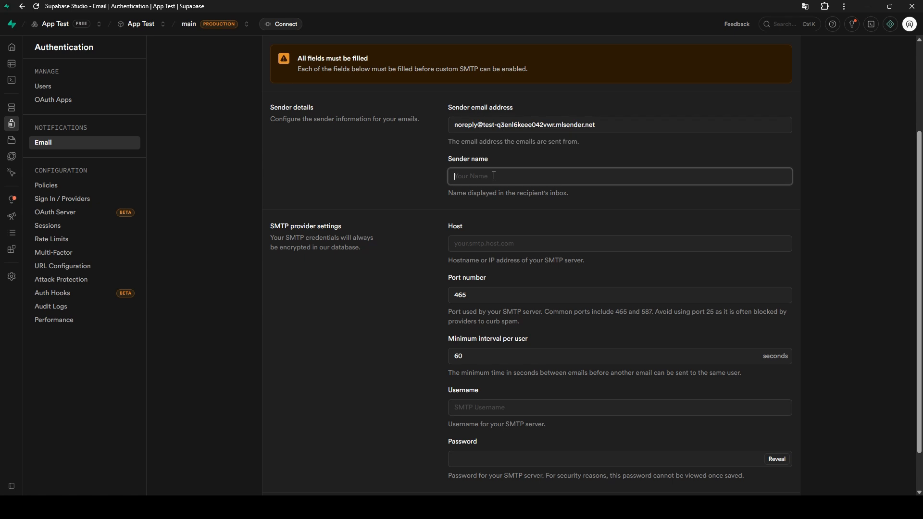
pyautogui.write('Flutter')
pyautogui.write('Flow Pratique')
# - Copy MailerSend's server smtp.mailersend.net into the host field and set the port number to 587
pyautogui.click(455, 249)
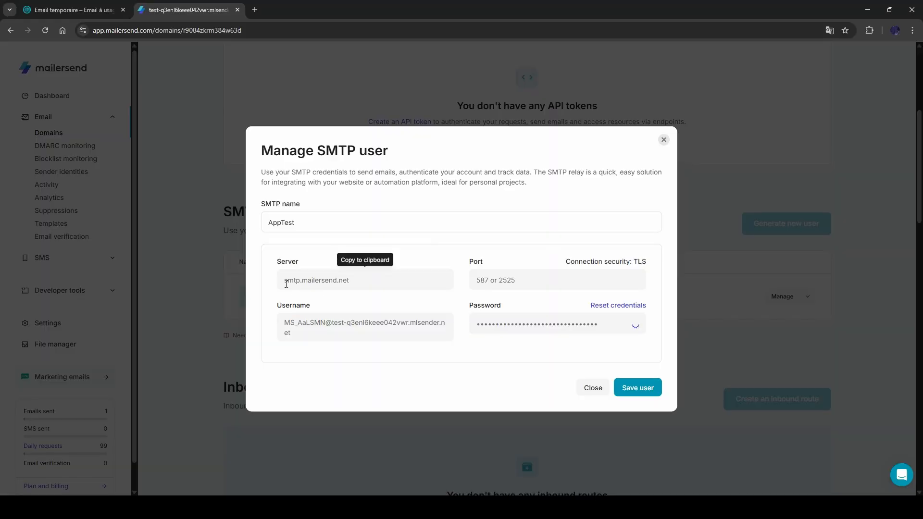
pyautogui.click(309, 280)
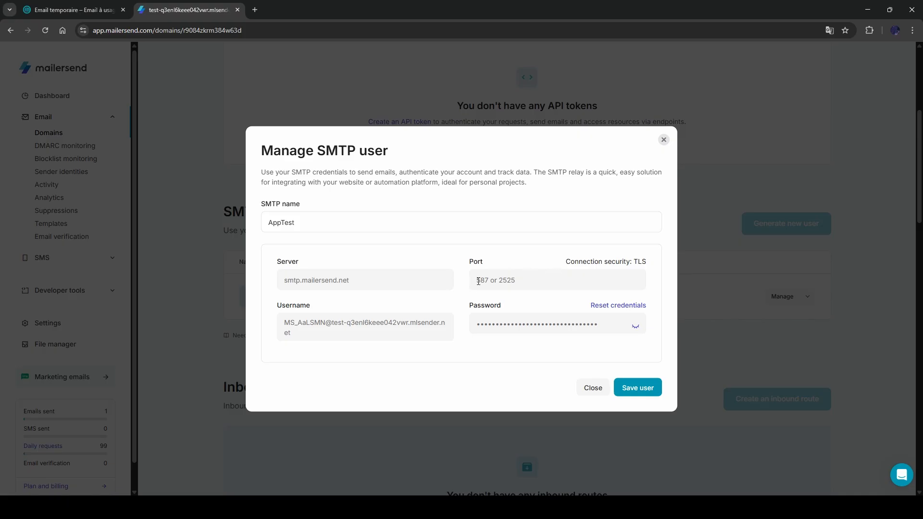
pyautogui.moveTo(477, 281); pyautogui.dragTo(488, 282)
pyautogui.click(500, 283)
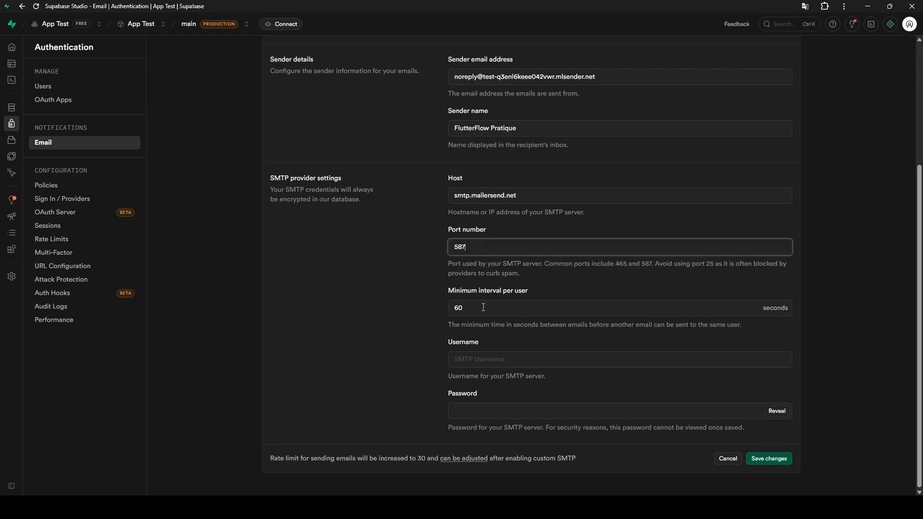
# - Copy the SMTP username and password from MailerSend into the provider settings and save the changes
pyautogui.click(467, 361)
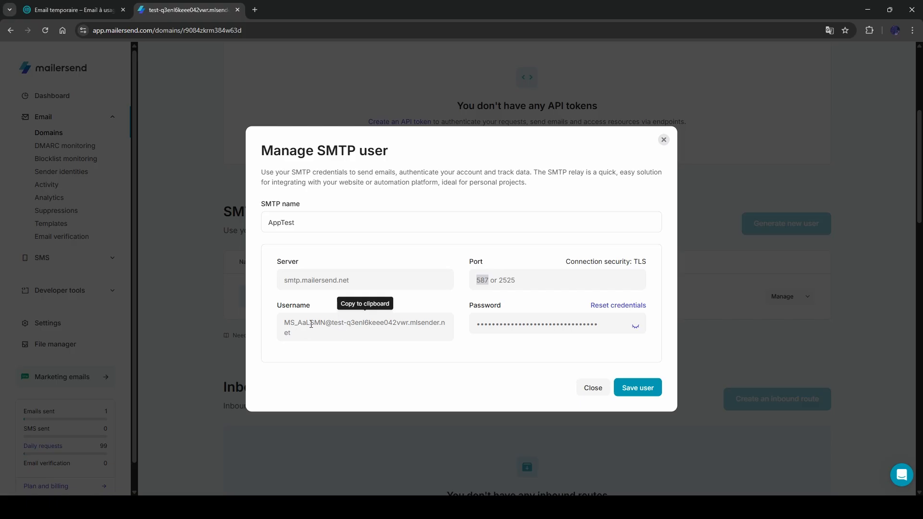
pyautogui.click(311, 324)
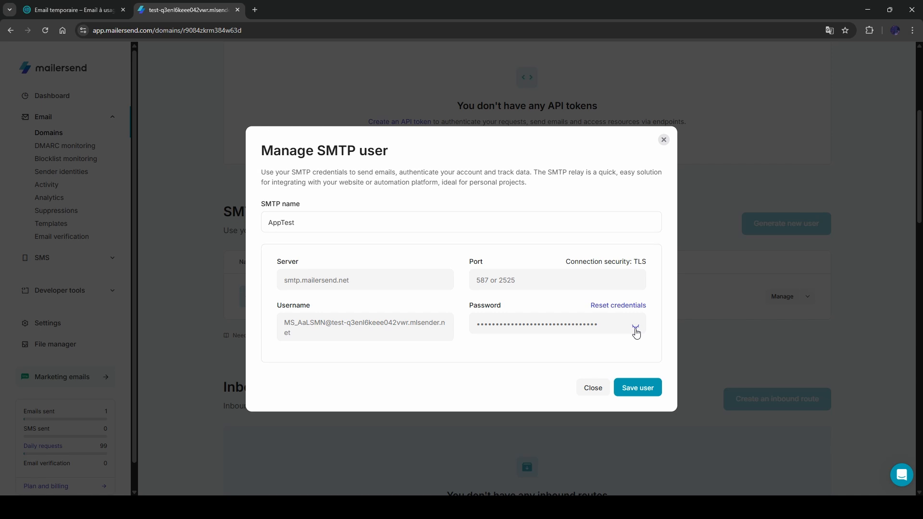
pyautogui.click(636, 328)
pyautogui.click(551, 325)
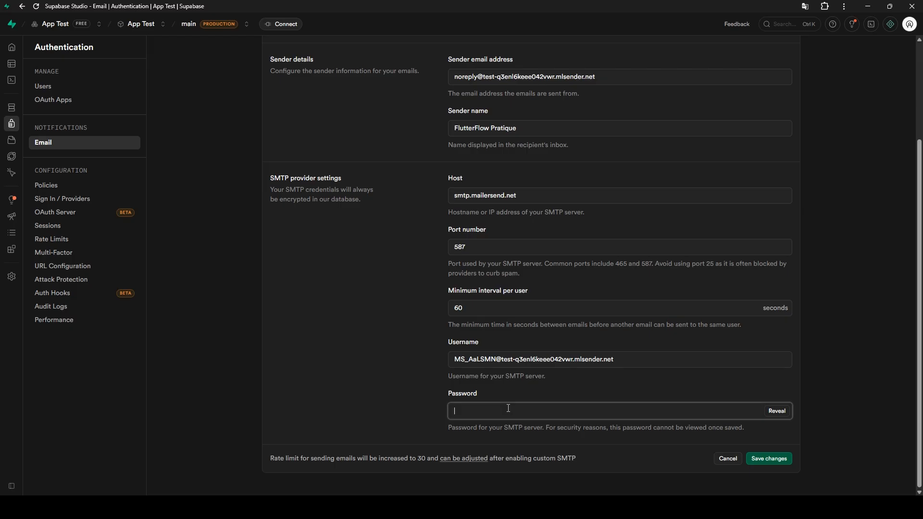
pyautogui.hotkey('ctrl', 'v')
pyautogui.click(776, 411)
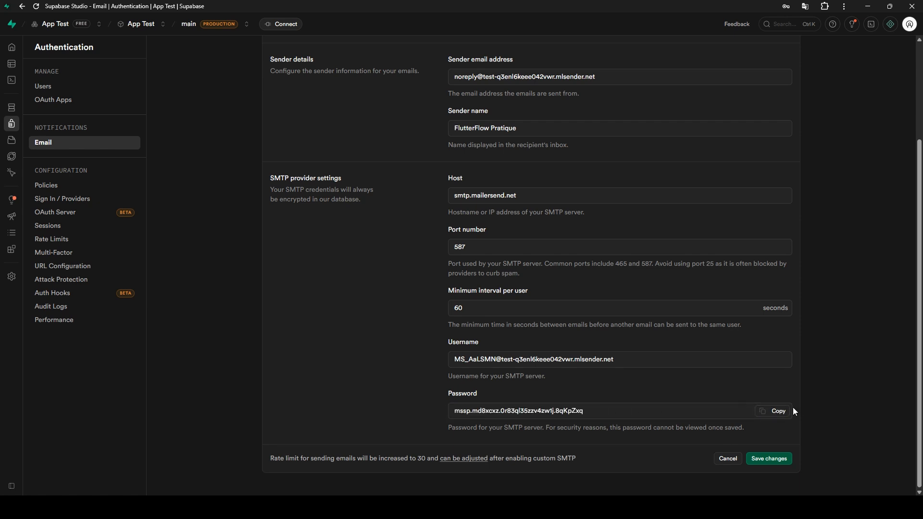
pyautogui.click(771, 460)
pyautogui.scroll(2, 722, 218)
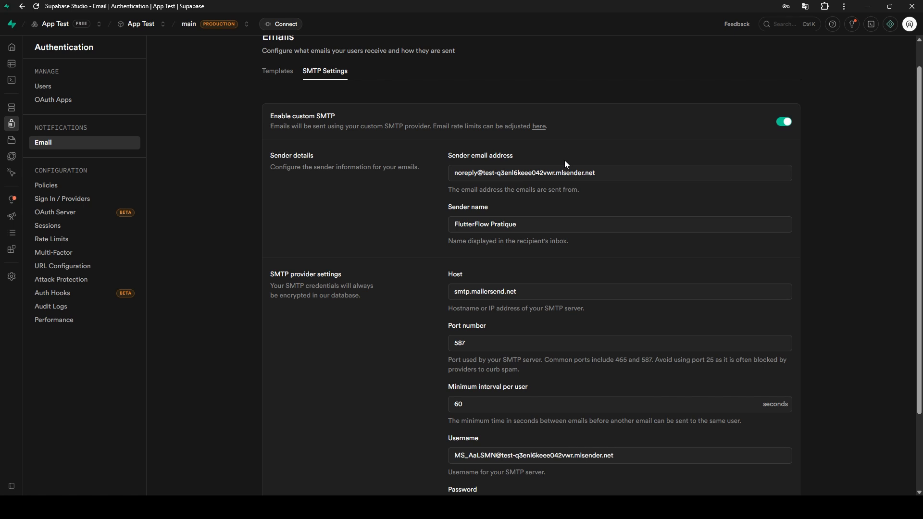
# - Switch to the temporary mailbox and open the FlutterFlow Pratique confirmation email to check its verification code
pyautogui.hotkey('alt', 'Tab')
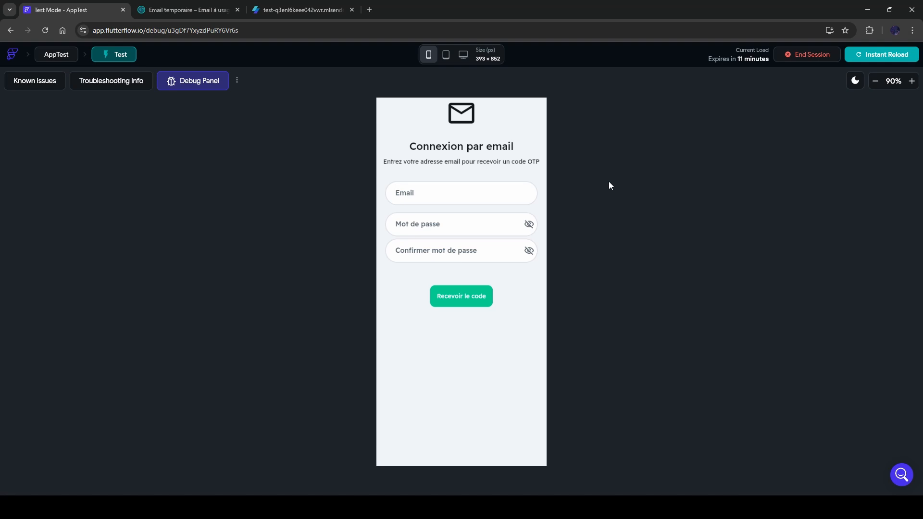
pyautogui.click(187, 10)
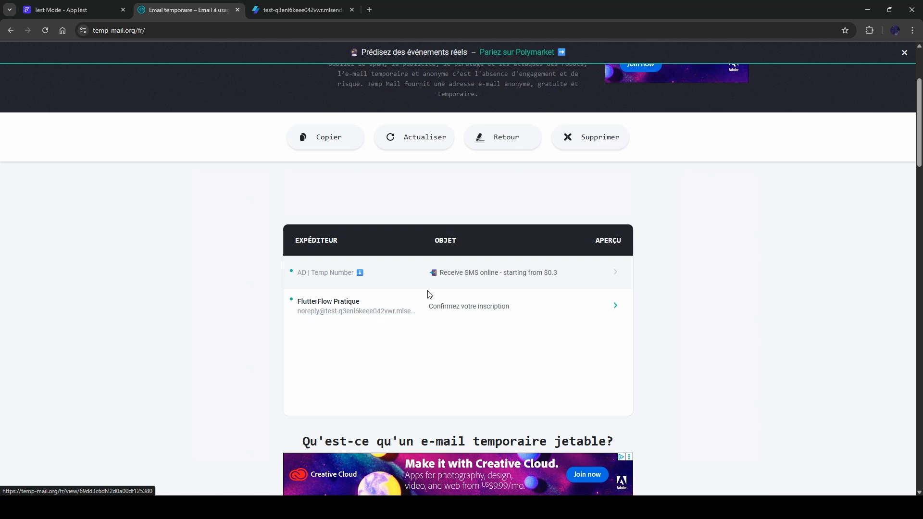
pyautogui.click(555, 307)
pyautogui.scroll(-5, 553, 305)
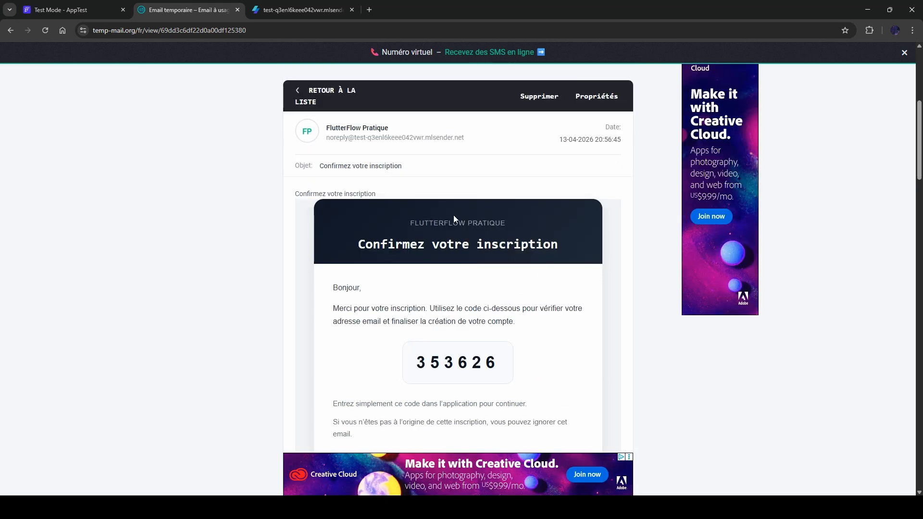
pyautogui.scroll(-1, 418, 313)
pyautogui.scroll(-1, 412, 312)
pyautogui.moveTo(413, 266); pyautogui.dragTo(534, 267)
pyautogui.click(535, 268)
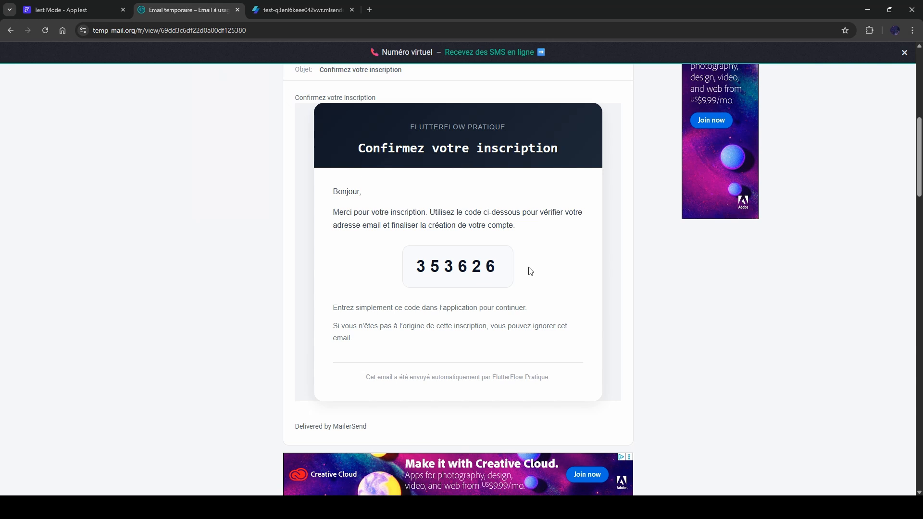
# - Switch to MailerSend, close the SMTP user details and open the email activity log
pyautogui.hotkey('alt', 'Tab')
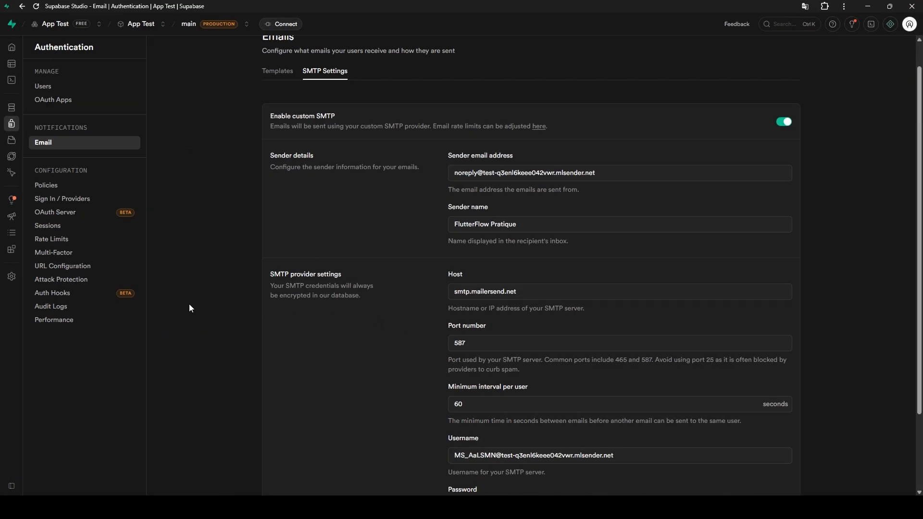
pyautogui.moveTo(22, 231)
pyautogui.hotkey('alt', 'Tab')
pyautogui.click(663, 140)
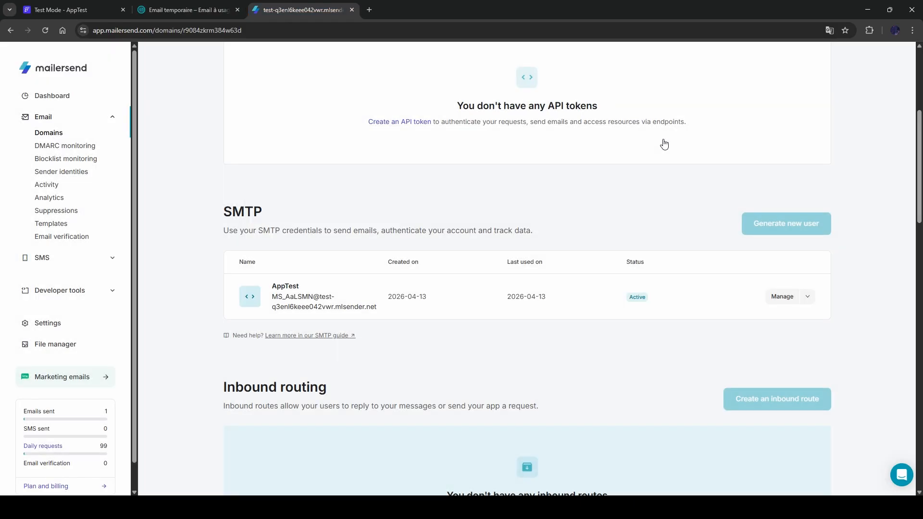
pyautogui.click(47, 185)
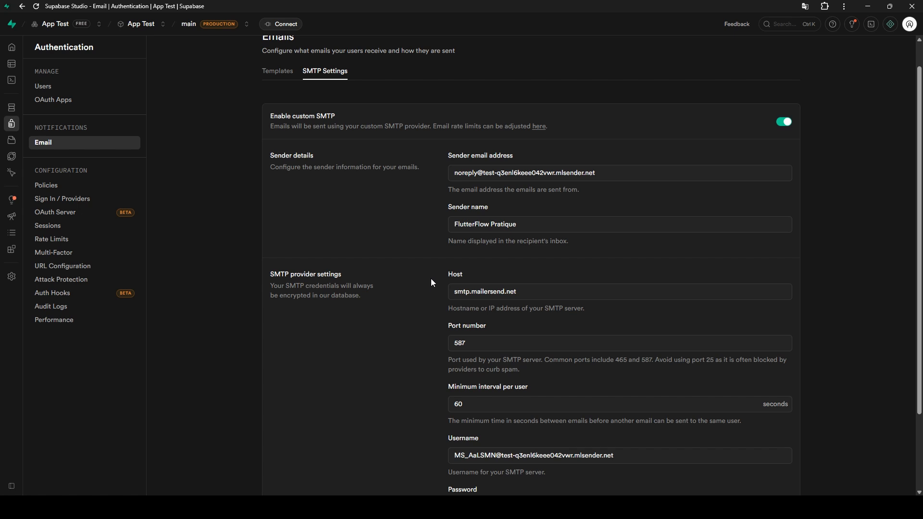
pyautogui.scroll(-1, 485, 258)
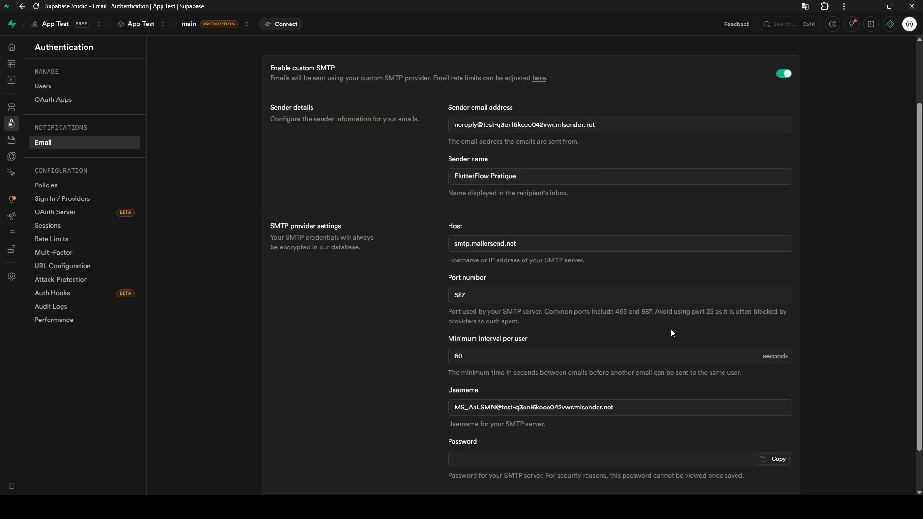